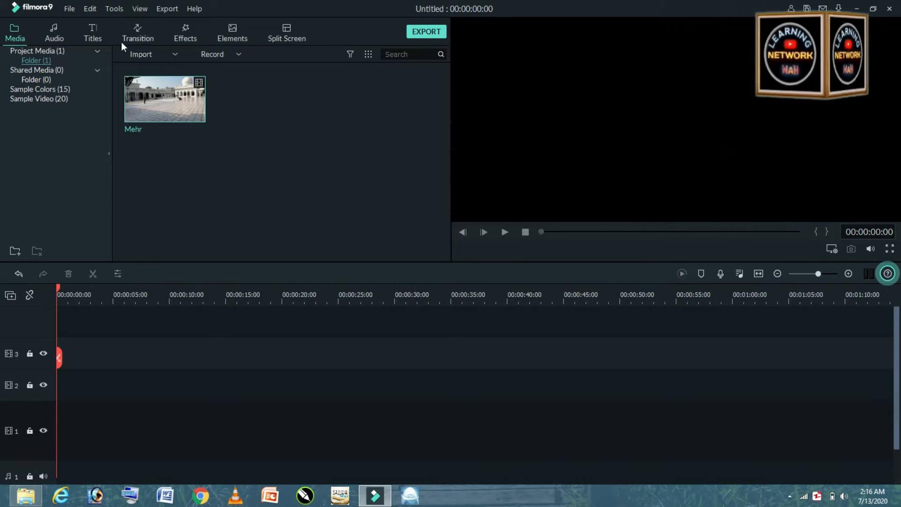
Import the "Animated Subscribe Button Green screen" video from the Learning Network Wah Downloads folder on drive F.
{"action": "left_click", "coordinate": [268, 117]}
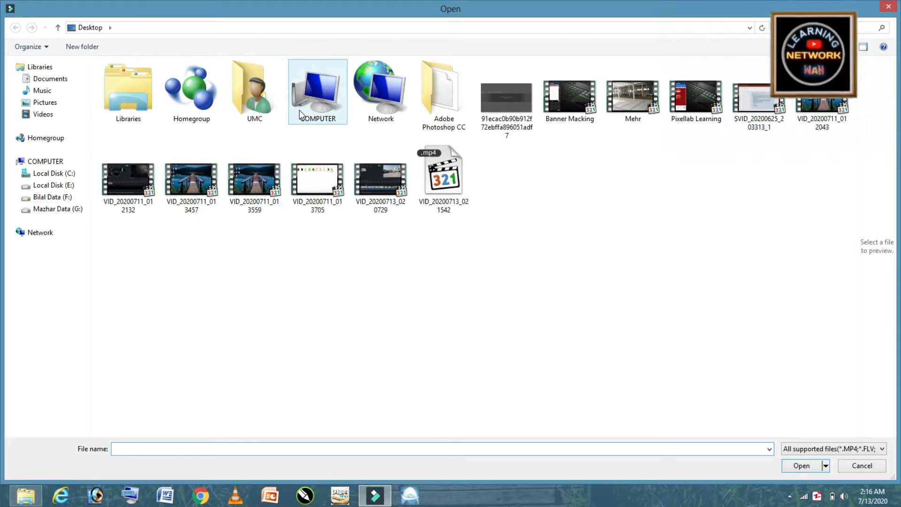
{"action": "left_click", "coordinate": [65, 201]}
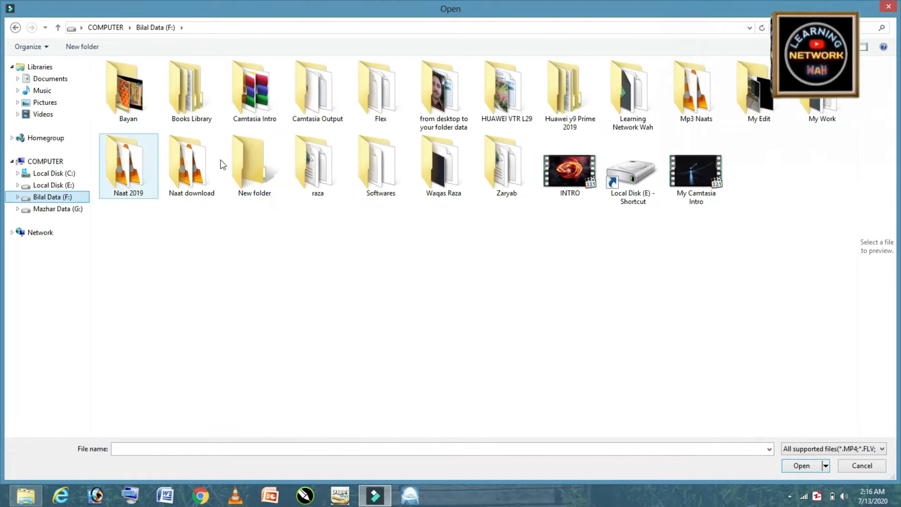
{"action": "double_click", "coordinate": [579, 105]}
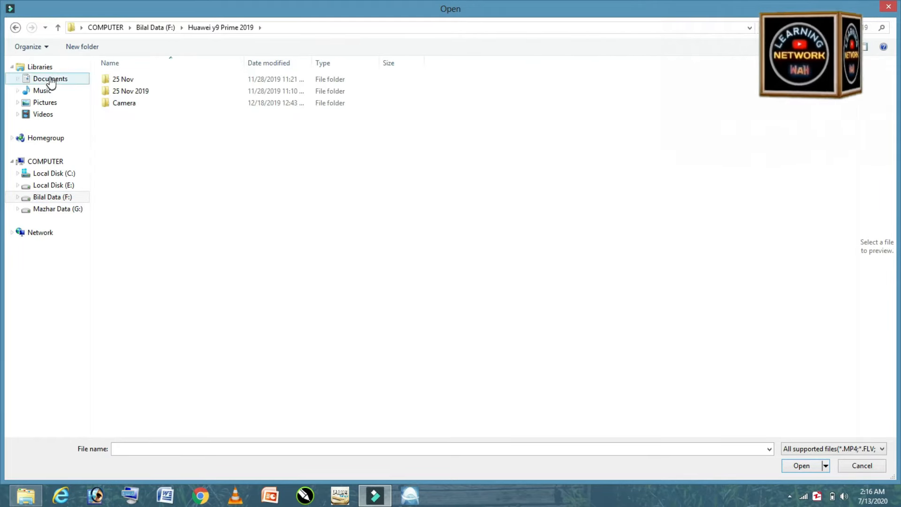
{"action": "left_click", "coordinate": [58, 27]}
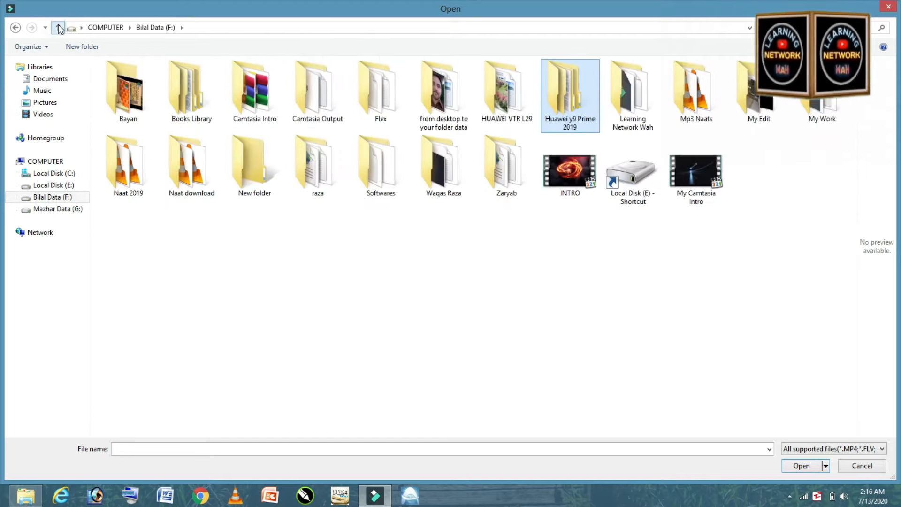
{"action": "double_click", "coordinate": [638, 118]}
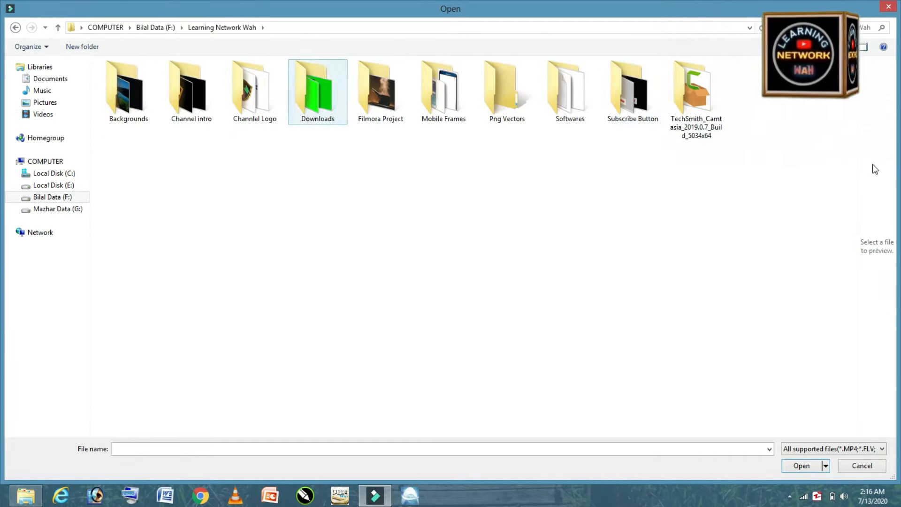
{"action": "double_click", "coordinate": [324, 103]}
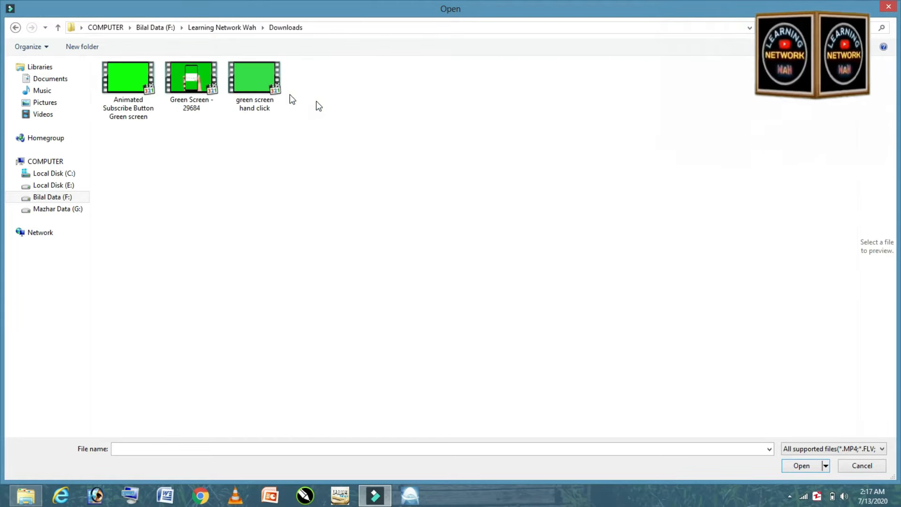
{"action": "left_click", "coordinate": [120, 80]}
{"action": "double_click", "coordinate": [120, 80]}
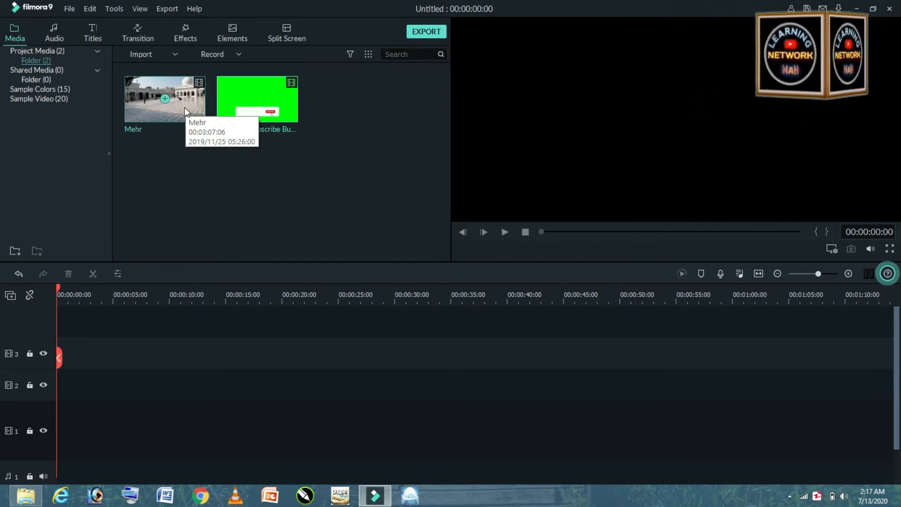
Import the INTRO video from the Bilal Data (F:) drive into the project media.
{"action": "left_click_drag", "start_coordinate": [185, 107], "coordinate": [164, 174]}
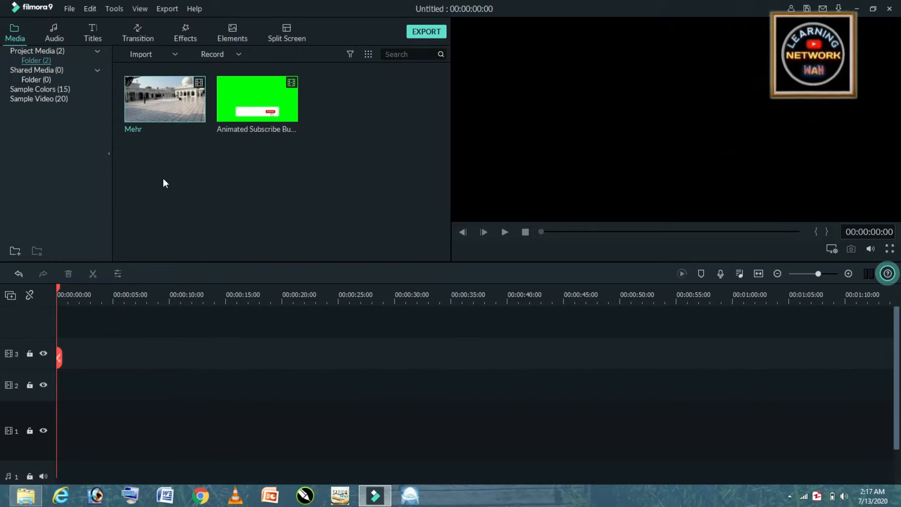
{"action": "left_click", "coordinate": [227, 202]}
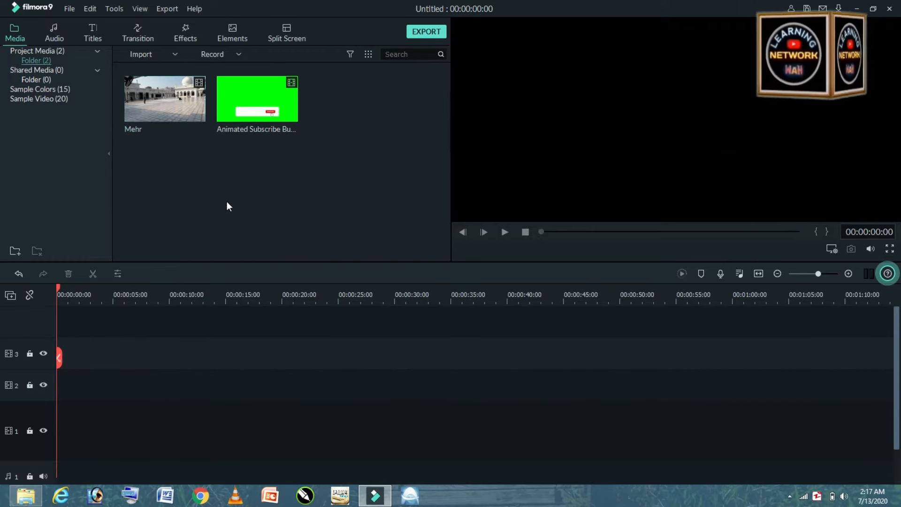
{"action": "double_click", "coordinate": [227, 202]}
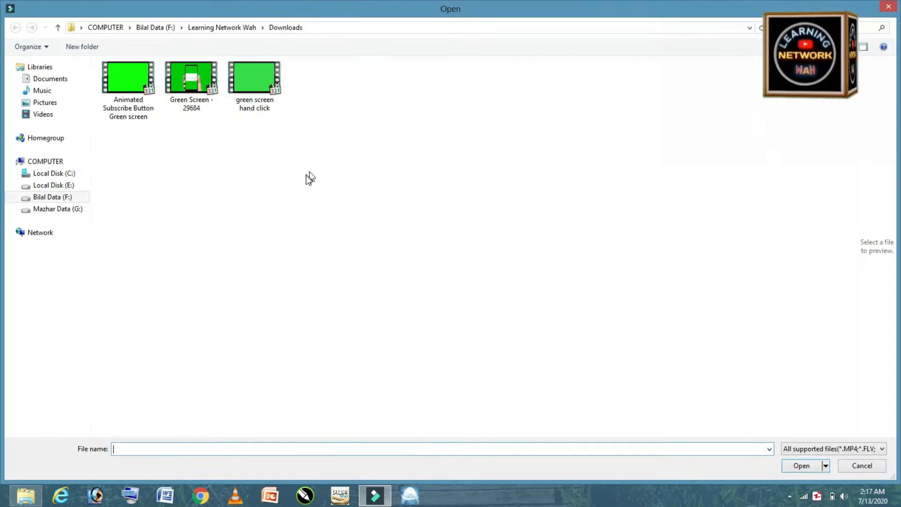
{"action": "left_click", "coordinate": [55, 187]}
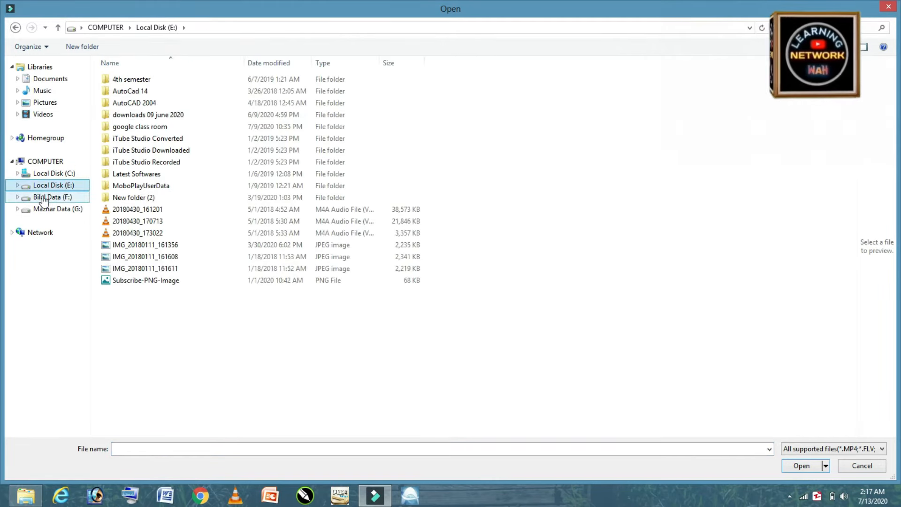
{"action": "left_click", "coordinate": [38, 198]}
{"action": "double_click", "coordinate": [576, 179]}
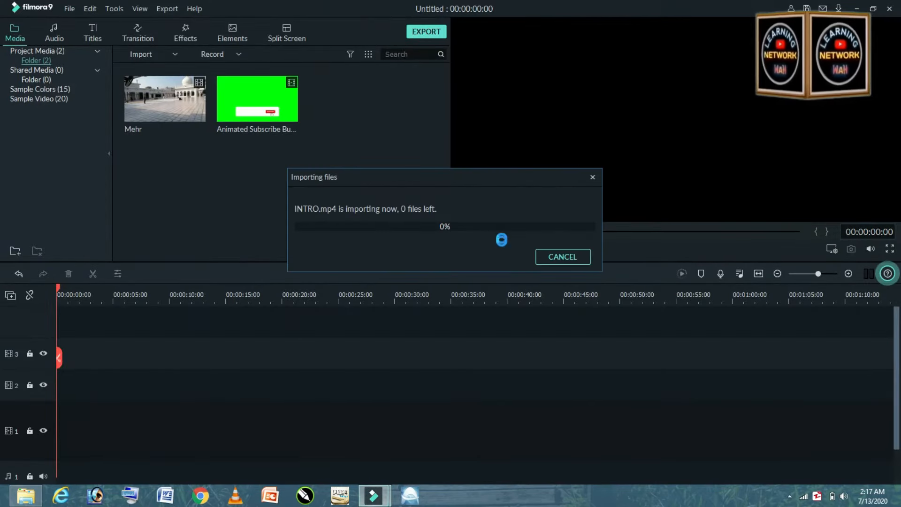
Place the INTRO clip at the start of video track 2, keeping the 1920 x 1080 25fps project settings, and append the Mehr clip.
{"action": "left_click_drag", "start_coordinate": [374, 116], "coordinate": [47, 395]}
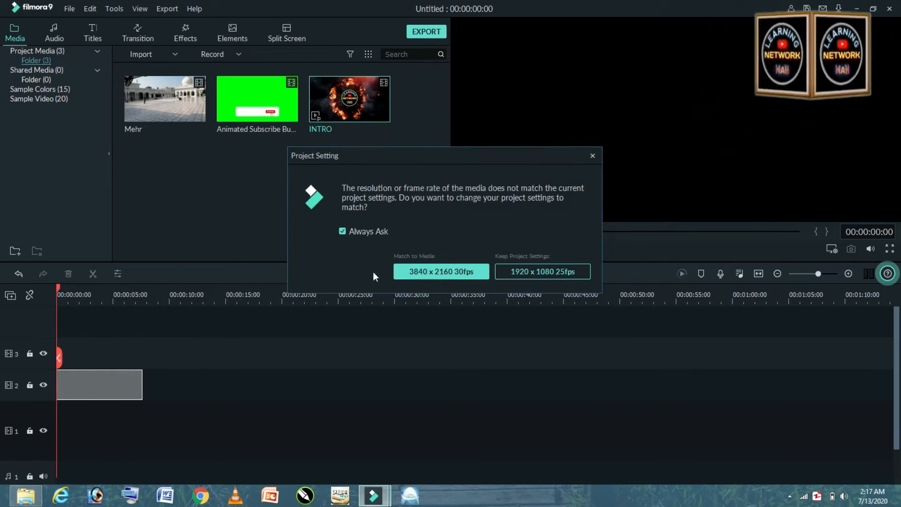
{"action": "left_click", "coordinate": [525, 269]}
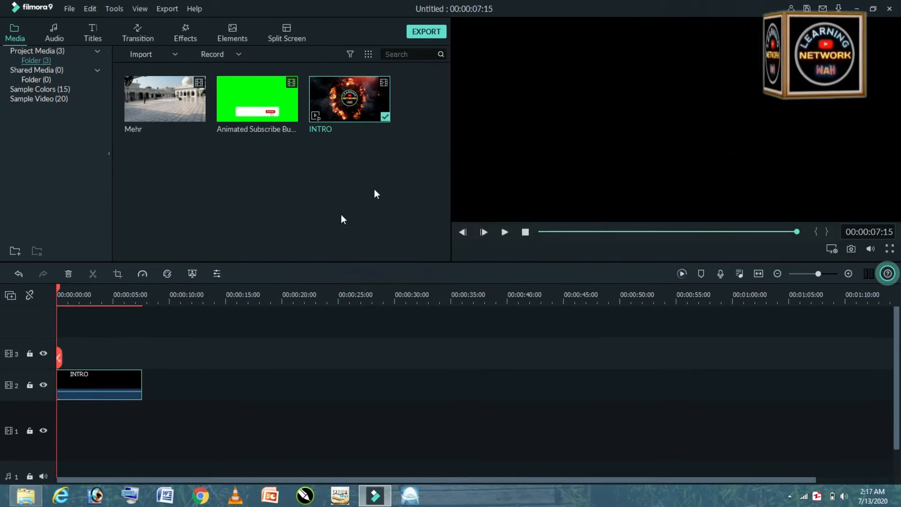
{"action": "left_click", "coordinate": [193, 107]}
{"action": "left_click_drag", "start_coordinate": [193, 108], "coordinate": [143, 386]}
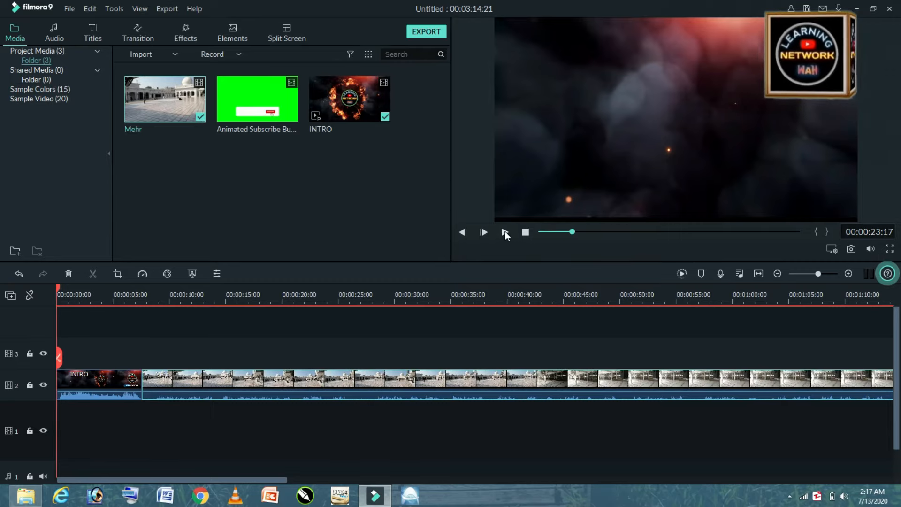
Play the footage to 00:00:23:24 and place the green-screen subscribe button clip on video track 3 at that point.
{"action": "left_click", "coordinate": [505, 231]}
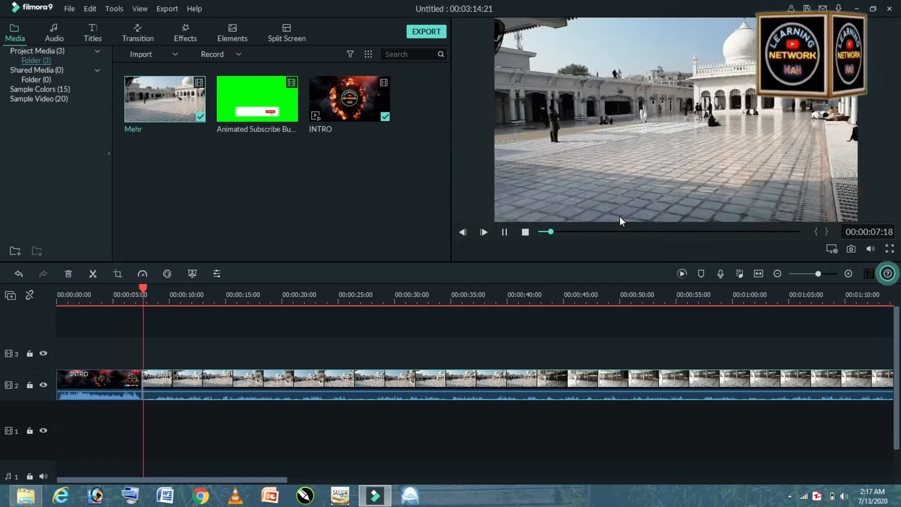
{"action": "left_click", "coordinate": [572, 232]}
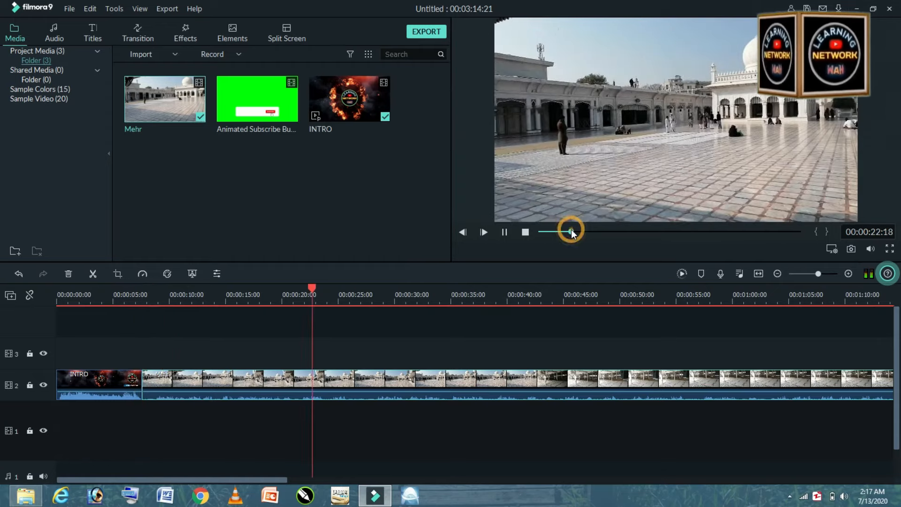
{"action": "left_click", "coordinate": [506, 235]}
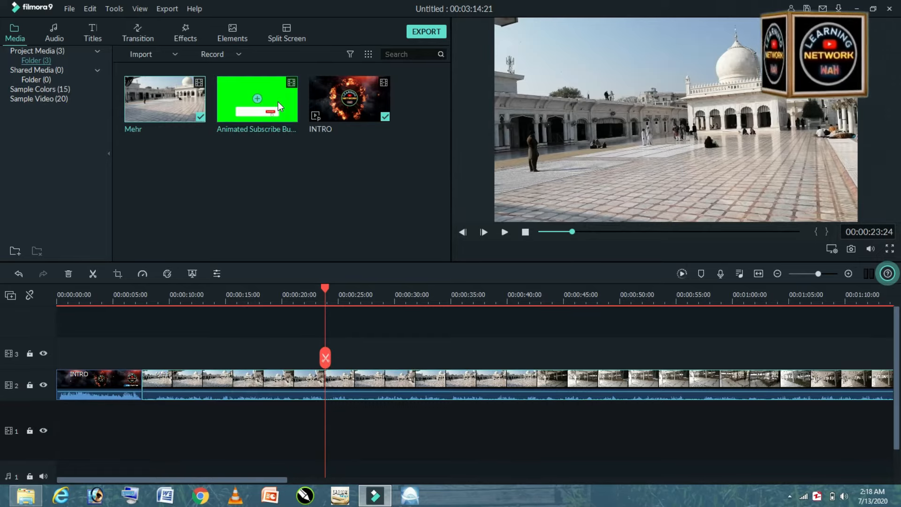
{"action": "left_click_drag", "start_coordinate": [281, 107], "coordinate": [326, 357]}
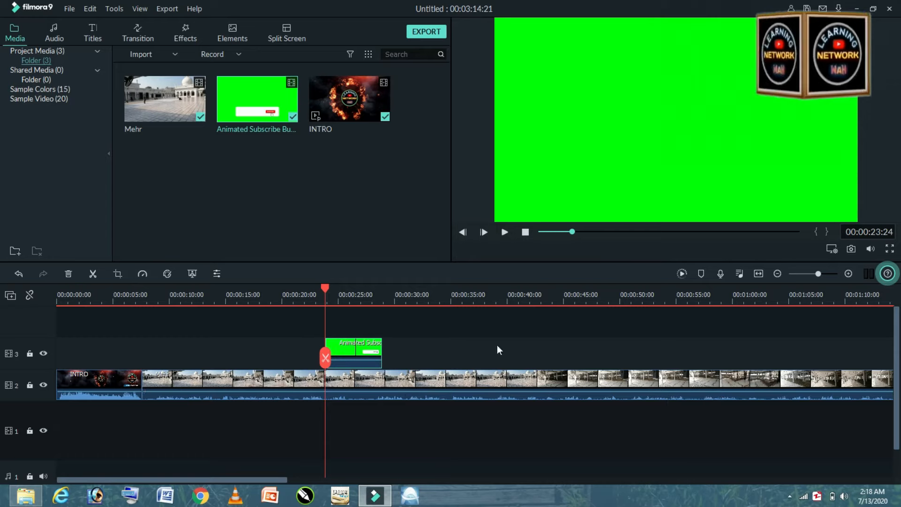
Apply the Green Screen chroma key to the subscribe button clip and preview it to 00:00:24:21.
{"action": "right_click", "coordinate": [340, 347]}
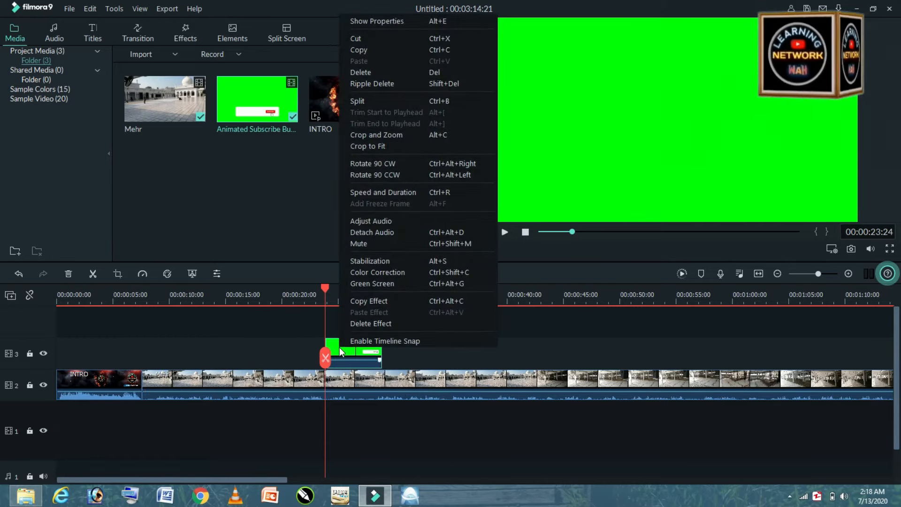
{"action": "left_click", "coordinate": [370, 283]}
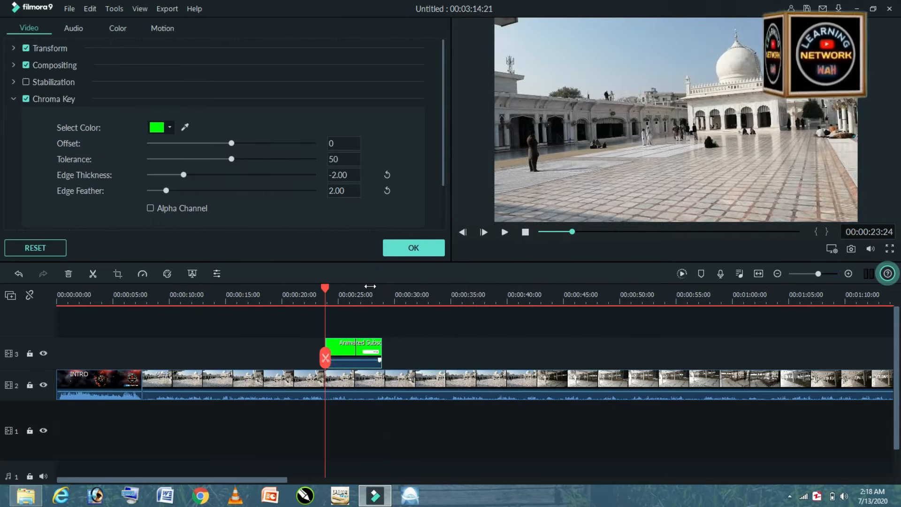
{"action": "left_click", "coordinate": [505, 231]}
{"action": "left_click", "coordinate": [506, 232]}
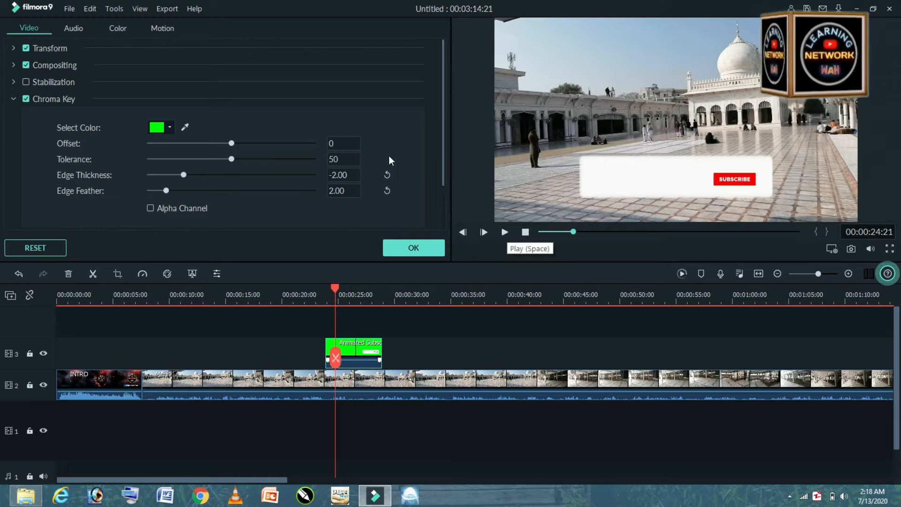
Set the chroma key tolerance to 57, edge feather to 0.00 and edge thickness to -0.49, and accept the settings.
{"action": "left_click_drag", "start_coordinate": [232, 158], "coordinate": [243, 162]}
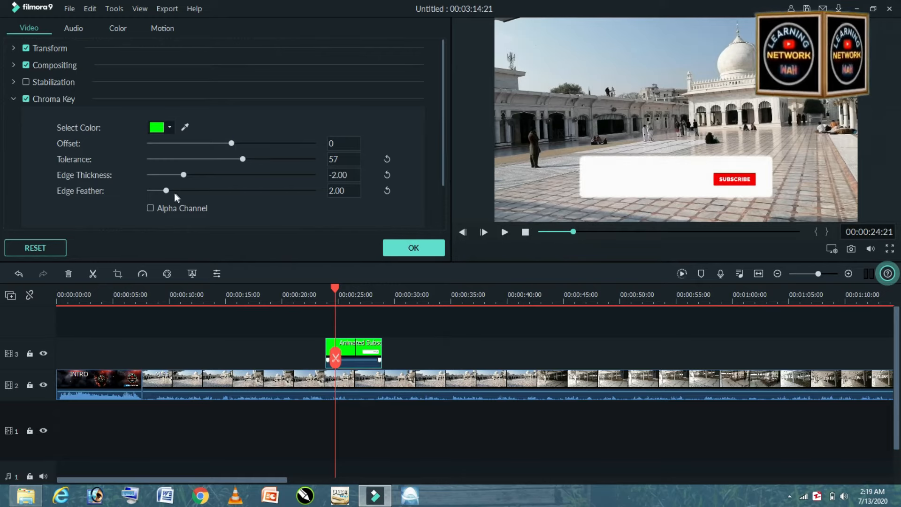
{"action": "left_click_drag", "start_coordinate": [166, 191], "coordinate": [144, 193]}
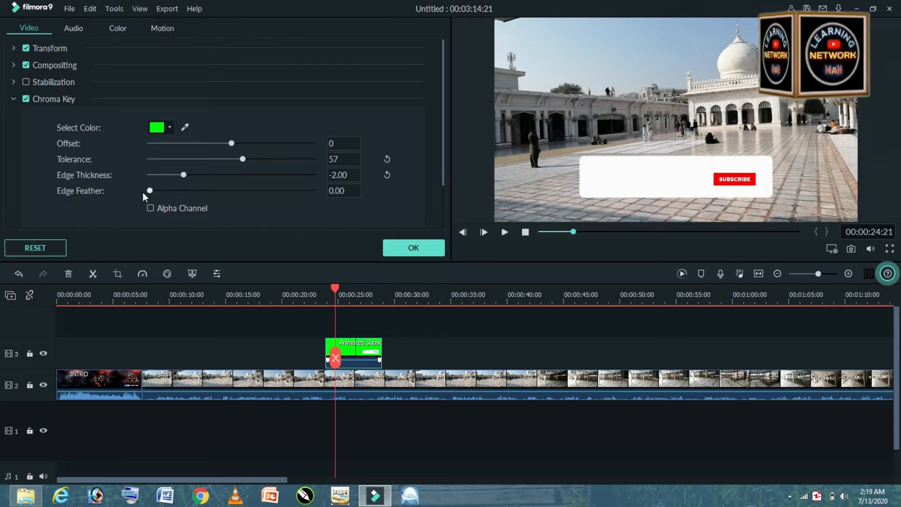
{"action": "left_click_drag", "start_coordinate": [183, 175], "coordinate": [202, 183]}
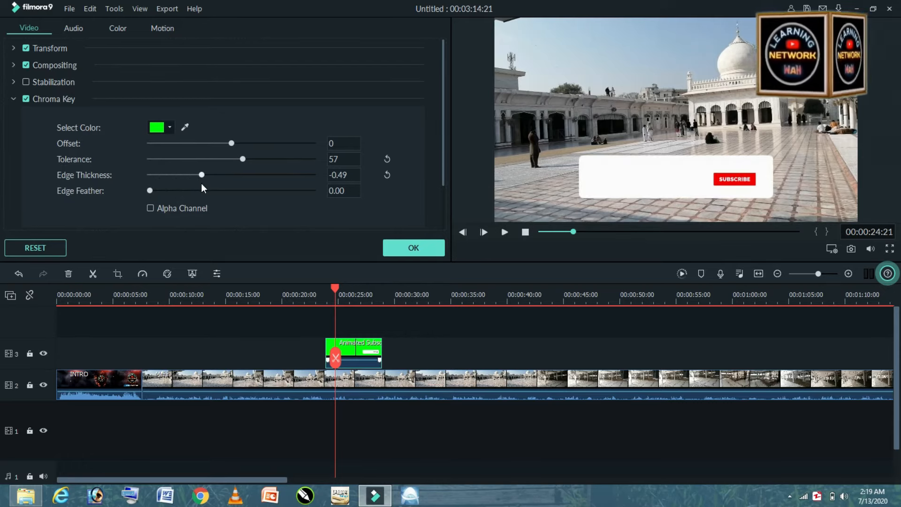
{"action": "left_click", "coordinate": [416, 246]}
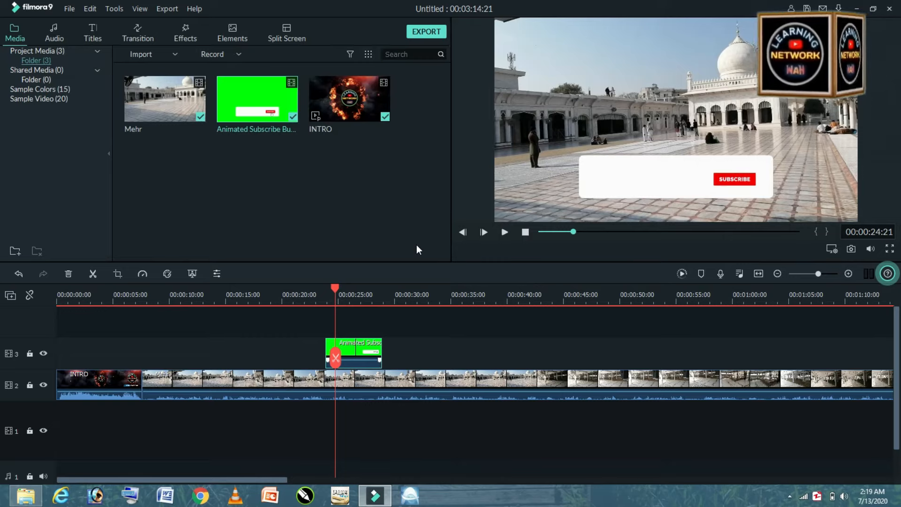
Scale the subscribe button overlay down slightly in the preview and center it horizontally along the frame's lower edge.
{"action": "left_click", "coordinate": [684, 177]}
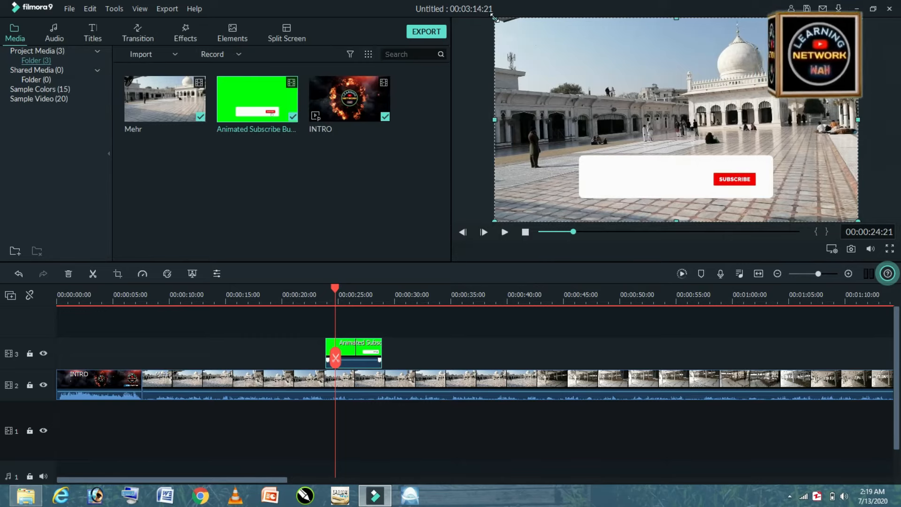
{"action": "left_click_drag", "start_coordinate": [494, 18], "coordinate": [526, 55]}
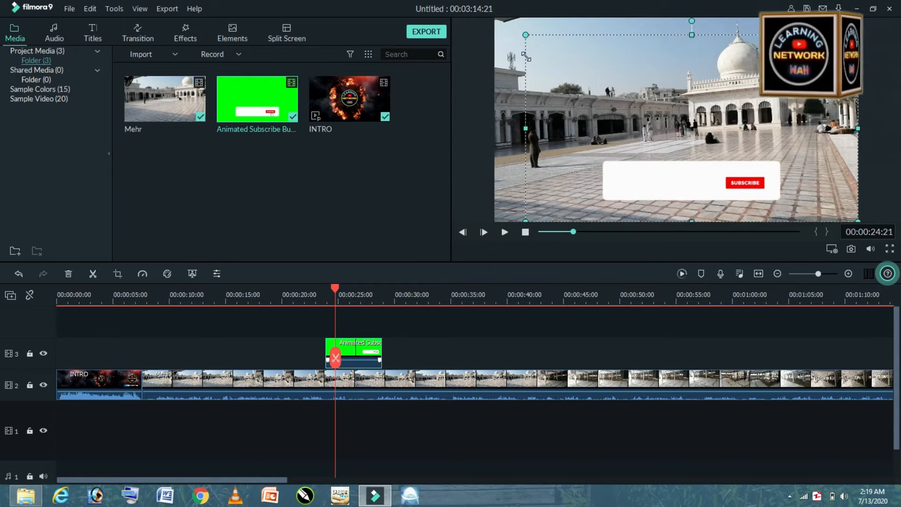
{"action": "left_click_drag", "start_coordinate": [670, 177], "coordinate": [656, 177]}
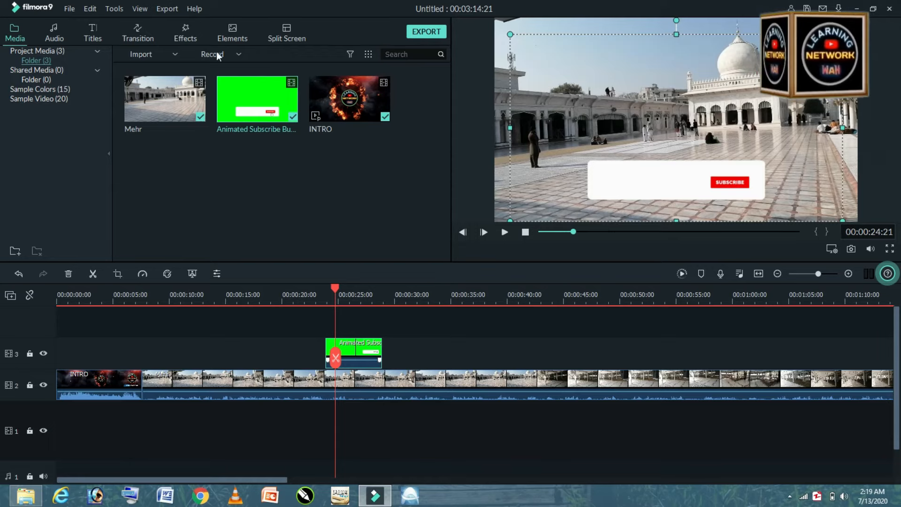
Look through the End Credits and Subtitles title categories and bring up New LowerThirds 39 in the New Concept category.
{"action": "left_click", "coordinate": [95, 36]}
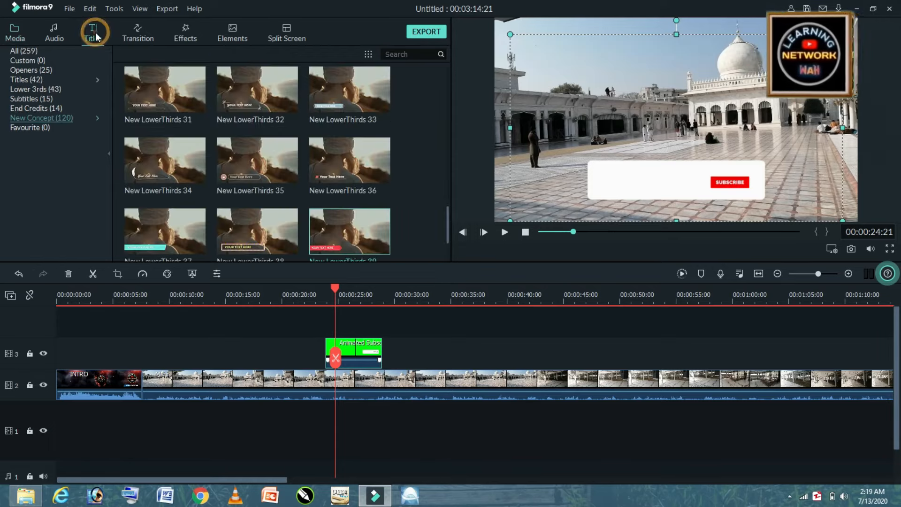
{"action": "left_click", "coordinate": [40, 109]}
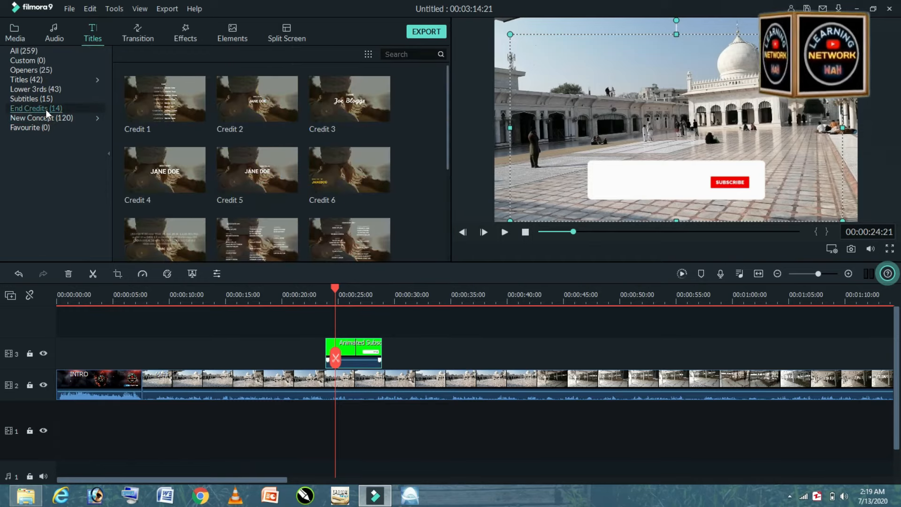
{"action": "left_click", "coordinate": [32, 99]}
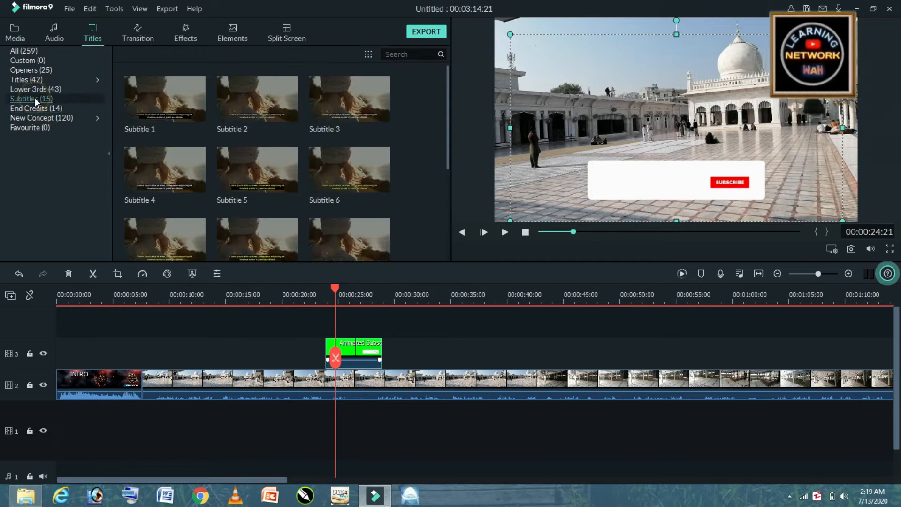
{"action": "left_click", "coordinate": [54, 118]}
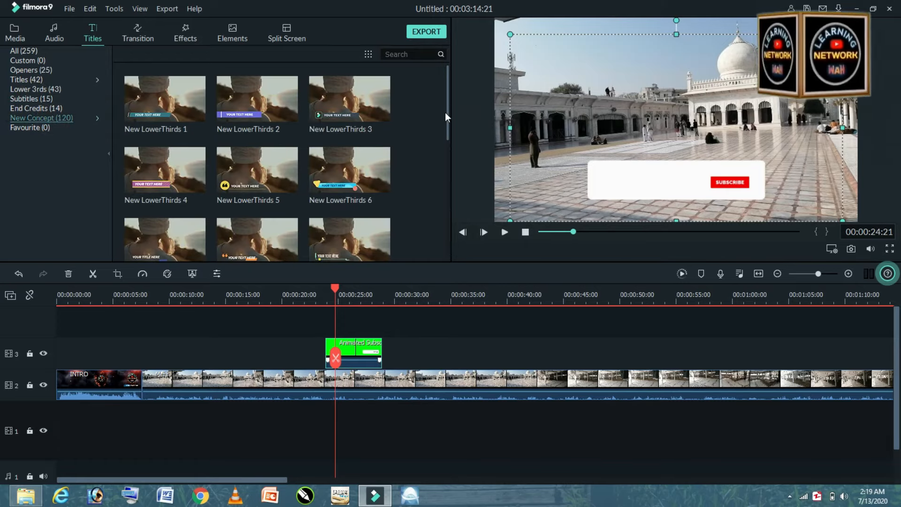
{"action": "left_click_drag", "start_coordinate": [448, 117], "coordinate": [448, 136]}
{"action": "left_click_drag", "start_coordinate": [445, 192], "coordinate": [444, 262]}
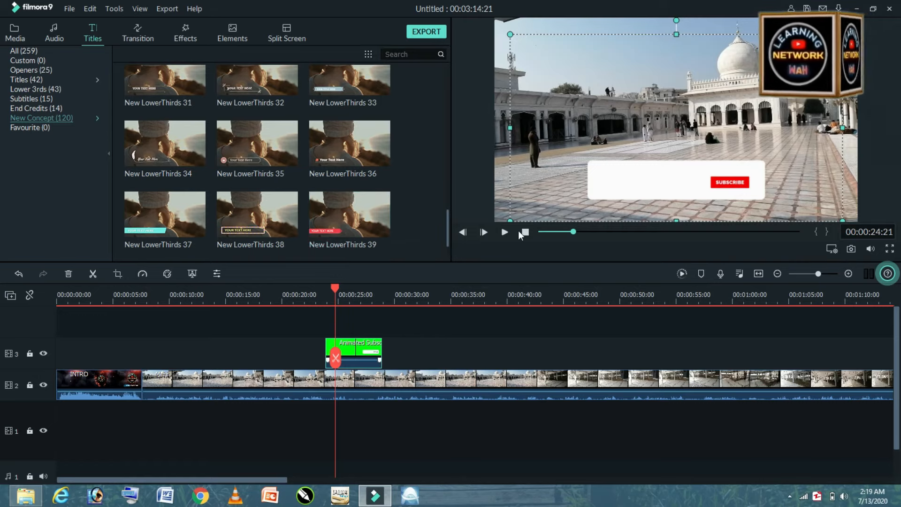
Preview from 00:00:23:11, place the New LowerThirds 39 title on track 4 at about 00:00:25:07, and trim its end before the subscribe clip's end.
{"action": "left_click", "coordinate": [335, 287]}
{"action": "left_click_drag", "start_coordinate": [336, 289], "coordinate": [320, 290]}
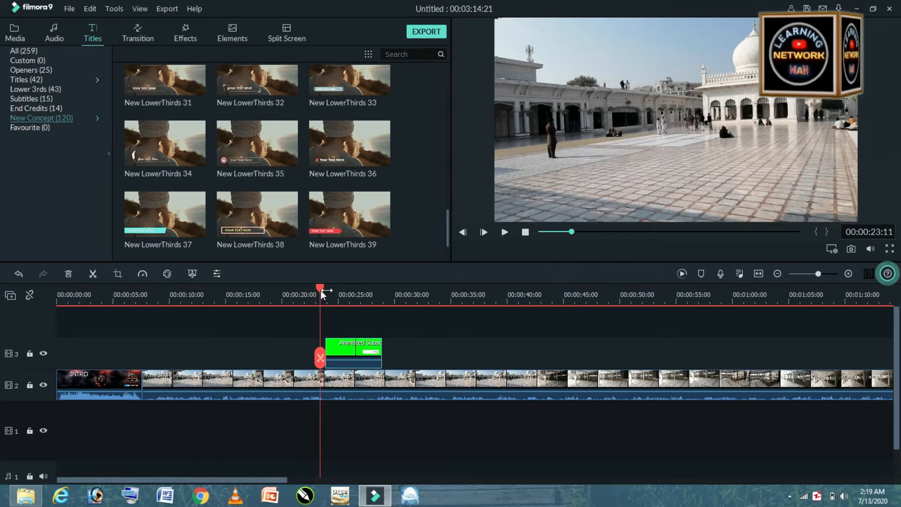
{"action": "left_click", "coordinate": [504, 231]}
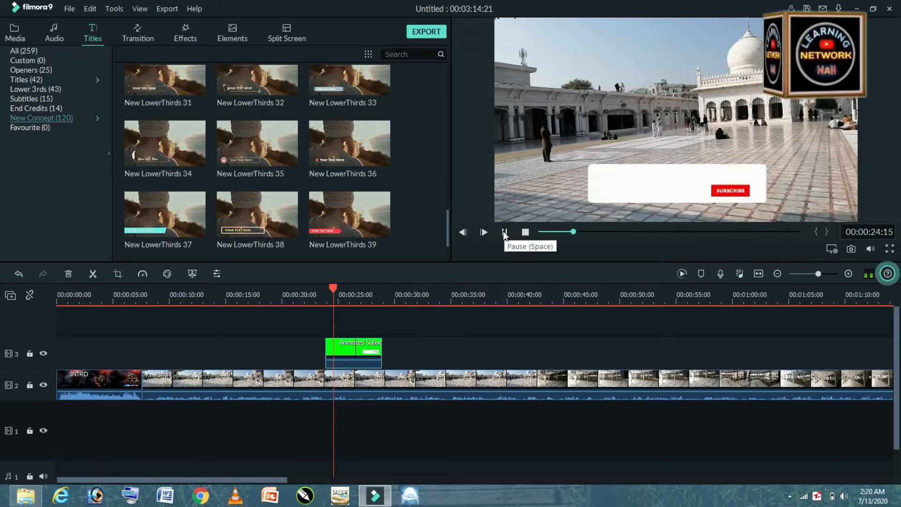
{"action": "left_click", "coordinate": [504, 231]}
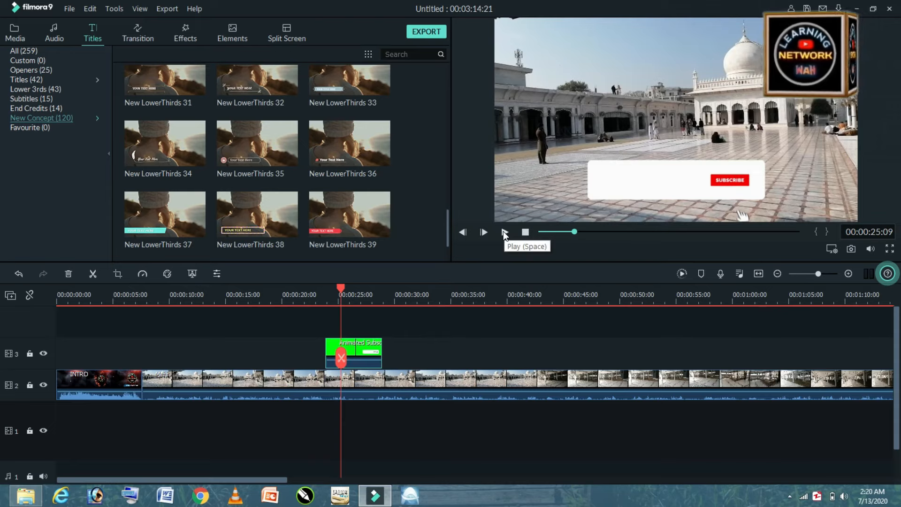
{"action": "left_click_drag", "start_coordinate": [371, 208], "coordinate": [341, 328]}
{"action": "left_click_drag", "start_coordinate": [396, 351], "coordinate": [372, 367]}
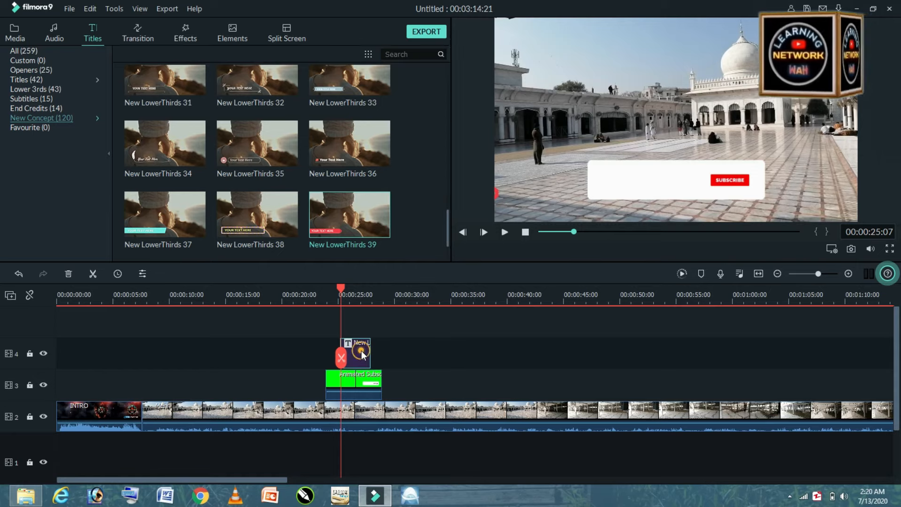
Replace the lower-third title's text with "Naat Status Wah" and accept it.
{"action": "double_click", "coordinate": [361, 351]}
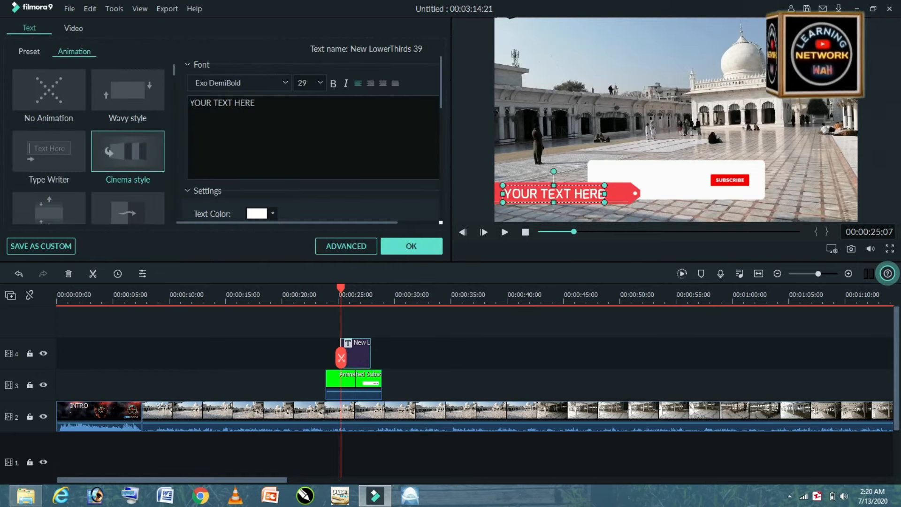
{"action": "left_click_drag", "start_coordinate": [255, 103], "coordinate": [192, 103]}
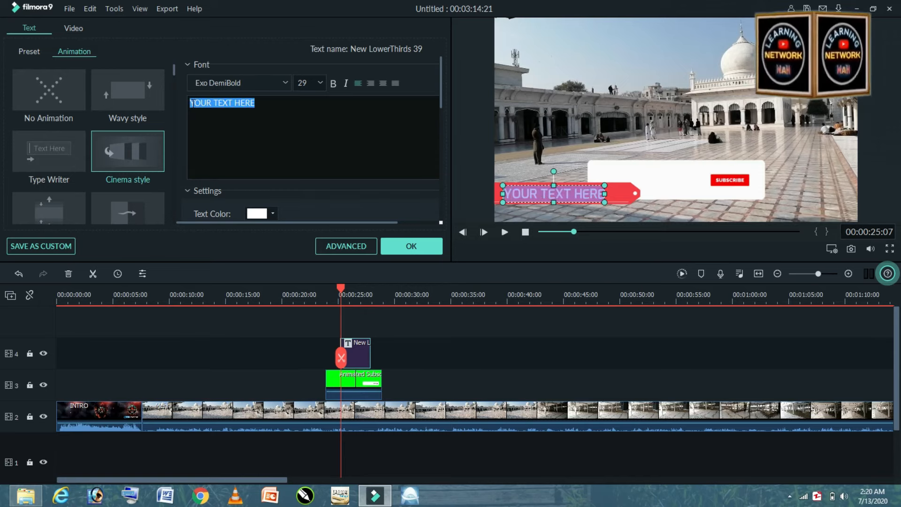
{"action": "type", "text": "Naat"}
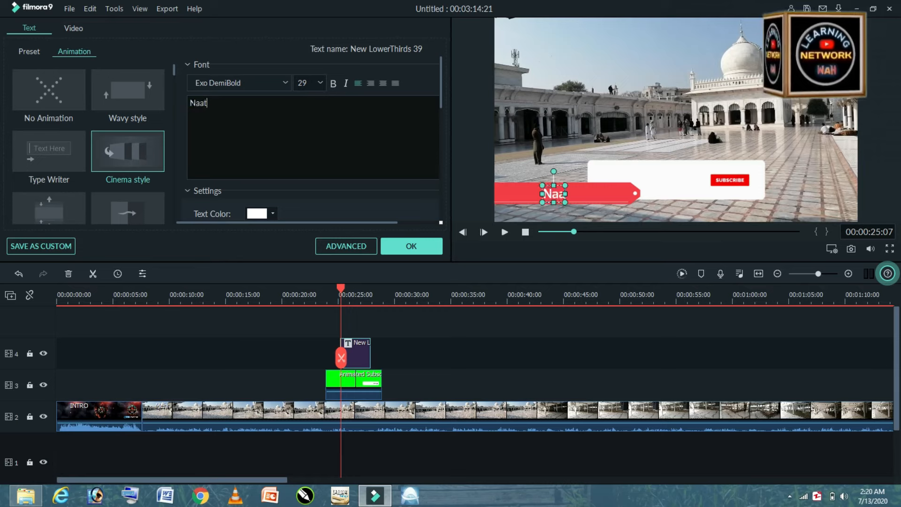
{"action": "type", "text": " Statu"}
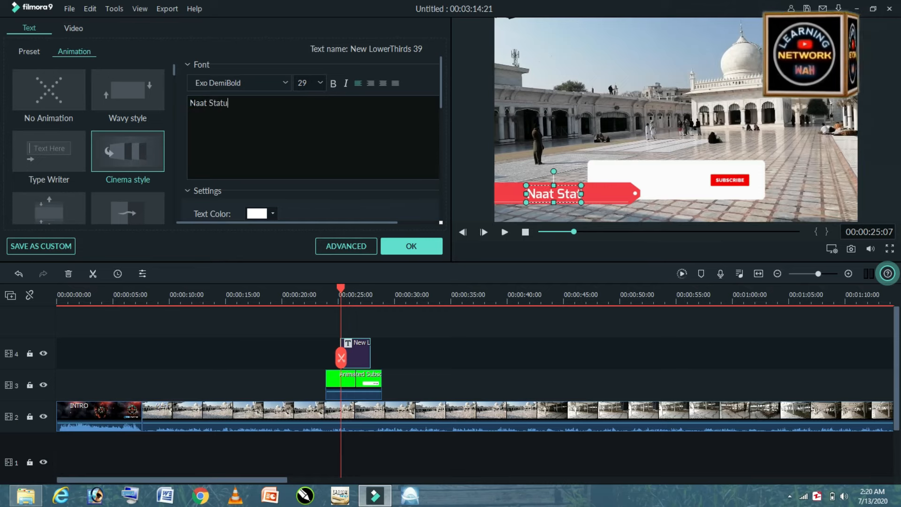
{"action": "type", "text": "s Wah"}
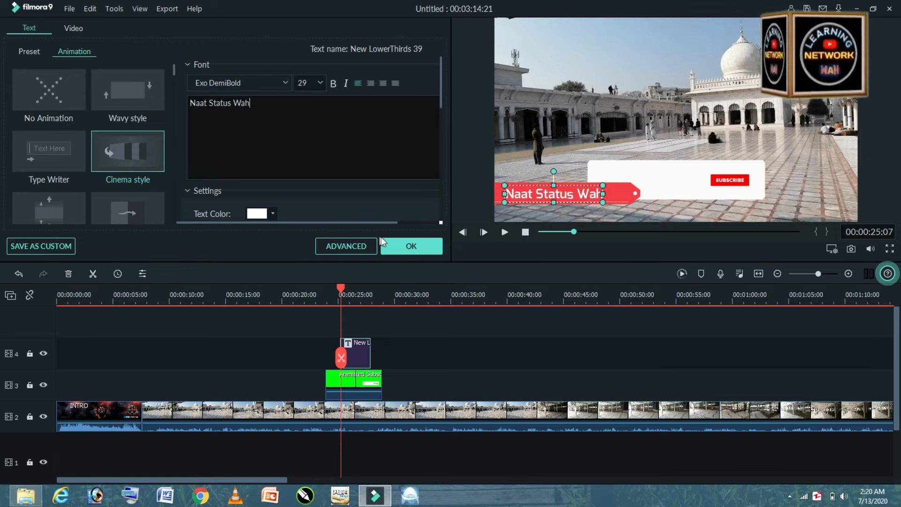
{"action": "left_click", "coordinate": [411, 246]}
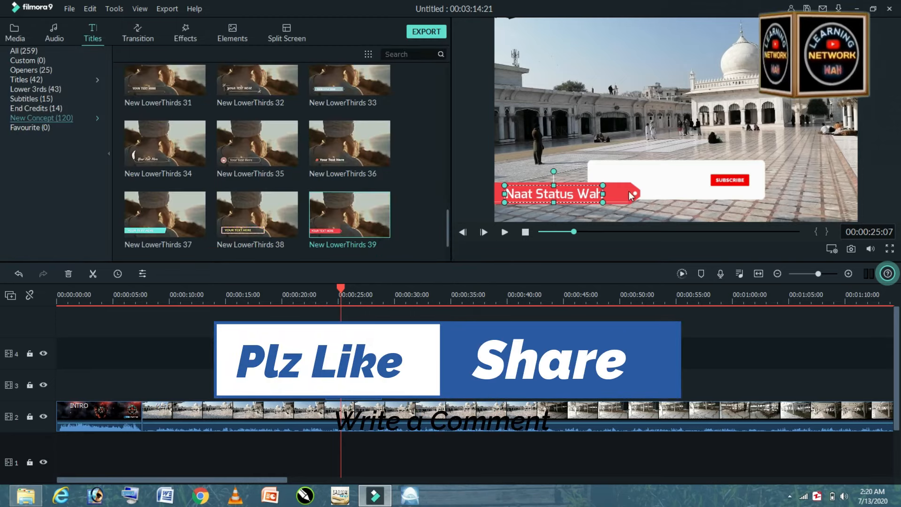
Move the title's red tag shape onto the white subscribe box and shrink it to fit beside the SUBSCRIBE button.
{"action": "left_click_drag", "start_coordinate": [629, 190], "coordinate": [684, 166]}
{"action": "left_click_drag", "start_coordinate": [555, 171], "coordinate": [592, 179]}
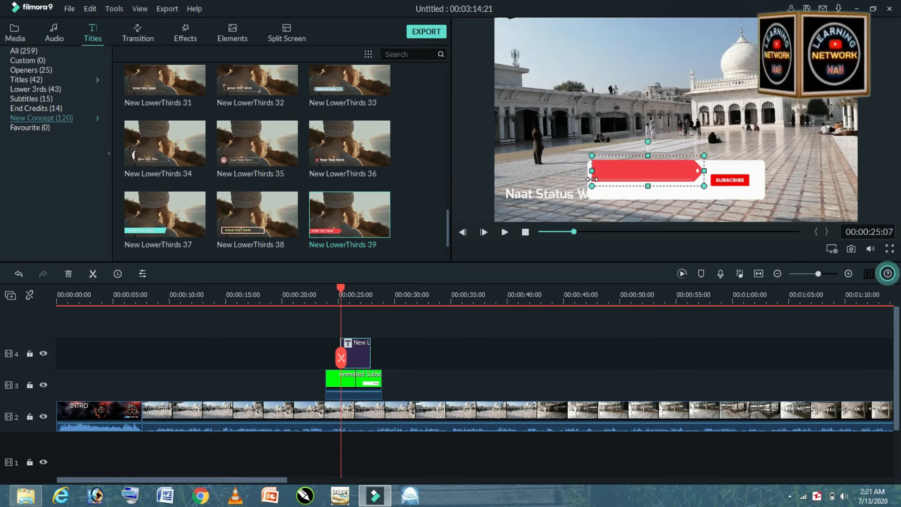
{"action": "left_click_drag", "start_coordinate": [706, 172], "coordinate": [701, 171]}
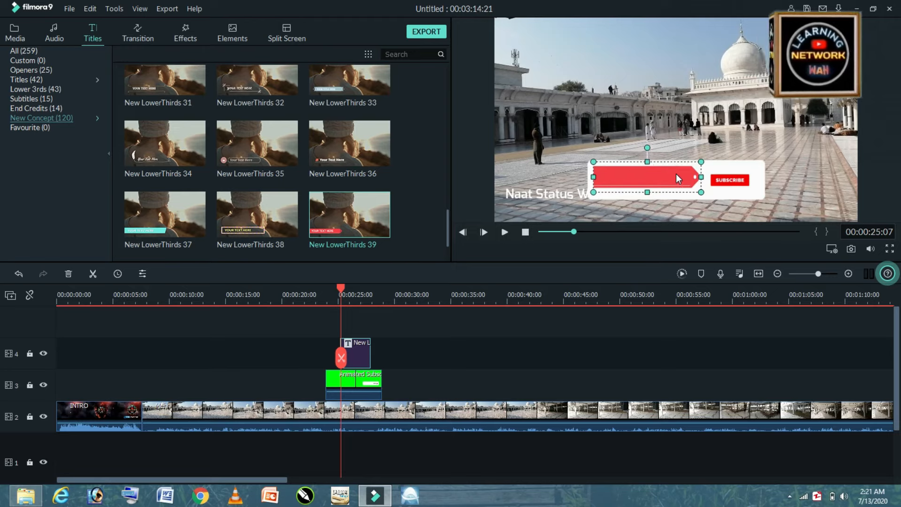
{"action": "mouse_move", "coordinate": [647, 193]}
{"action": "left_mouse_down"}
{"action": "mouse_move", "coordinate": [647, 167]}
{"action": "mouse_move", "coordinate": [648, 190]}
{"action": "left_mouse_up"}
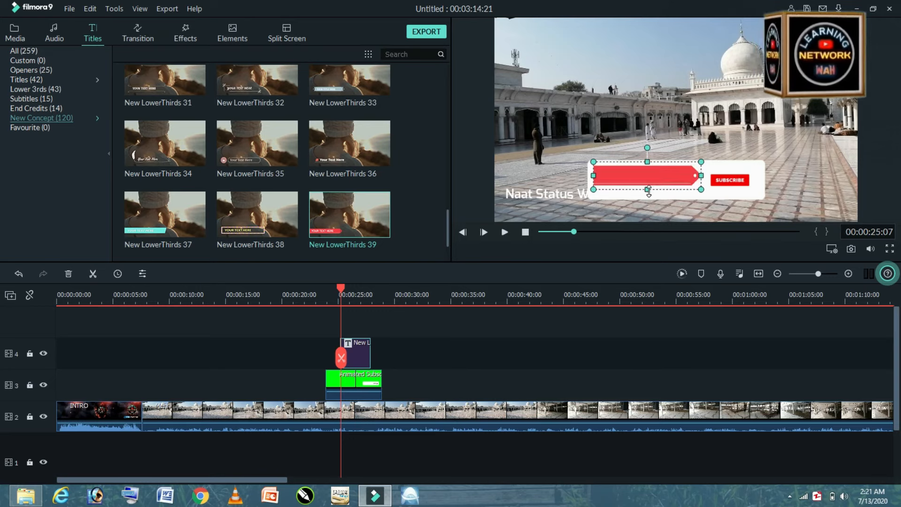
Move the "Naat Status Wah" text onto the red tag shape and nudge it upward into alignment.
{"action": "left_click", "coordinate": [551, 196]}
{"action": "left_click_drag", "start_coordinate": [551, 196], "coordinate": [637, 188]}
{"action": "key", "text": "Up"}
{"action": "key", "text": "Up"}
{"action": "key", "text": "Up"}
{"action": "key", "text": "Up"}
{"action": "key", "text": "Up"}
{"action": "key", "text": "Up"}
{"action": "key", "text": "Up"}
{"action": "key", "text": "Up"}
{"action": "key", "text": "Up"}
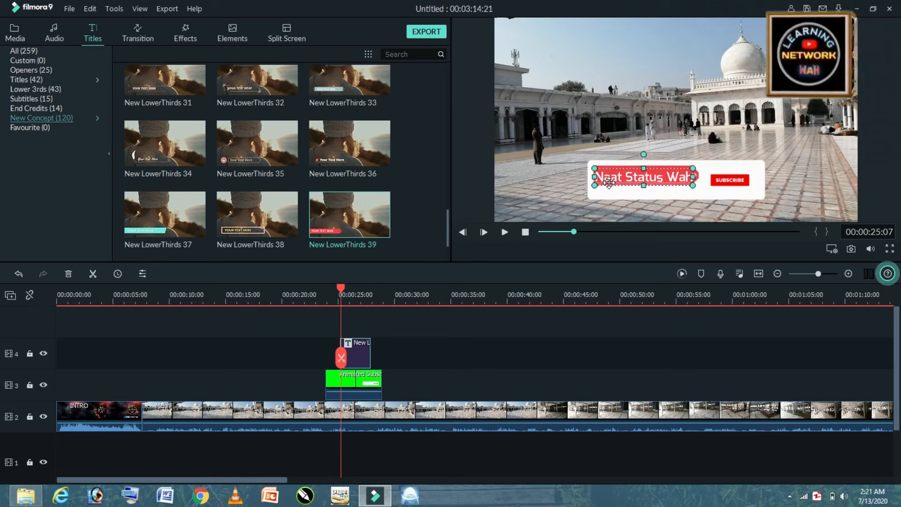
Widen the red tag shape slightly toward the SUBSCRIBE button and shift it down to sit behind the title text.
{"action": "left_click_drag", "start_coordinate": [693, 176], "coordinate": [709, 177]}
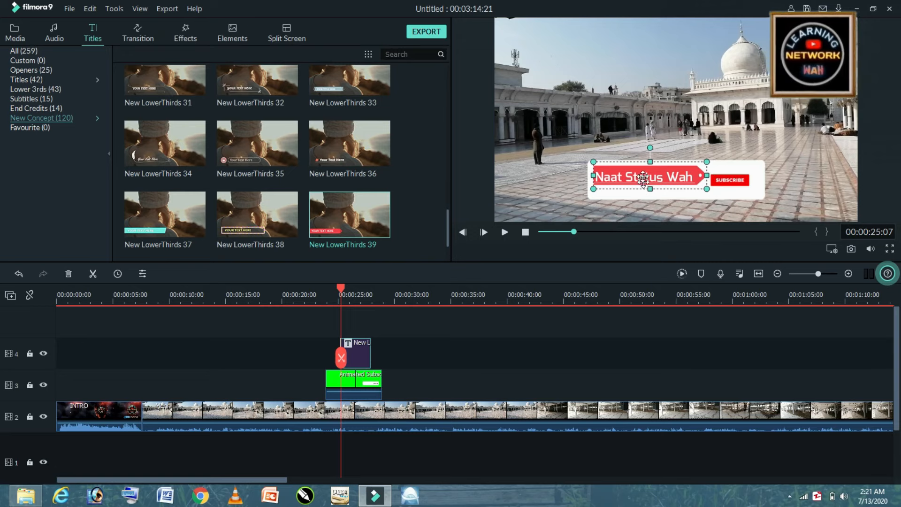
{"action": "left_click_drag", "start_coordinate": [639, 164], "coordinate": [640, 164]}
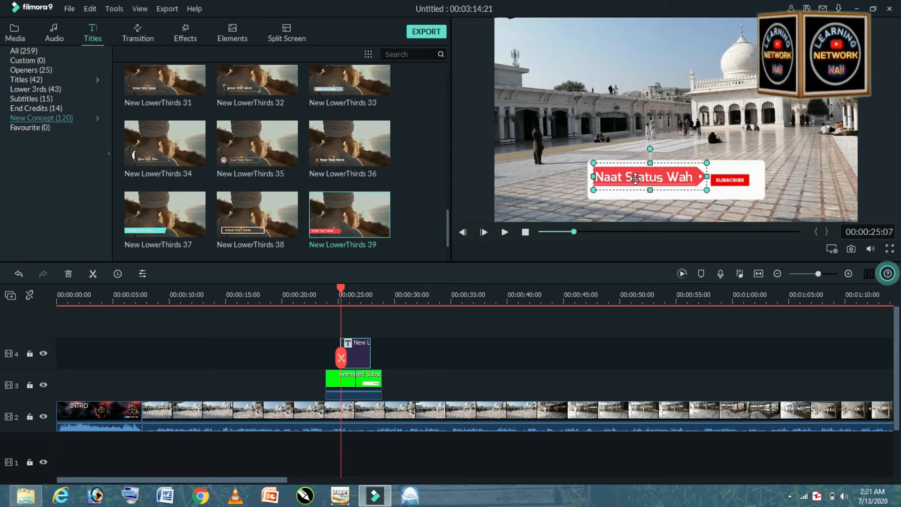
{"action": "left_click", "coordinate": [635, 182]}
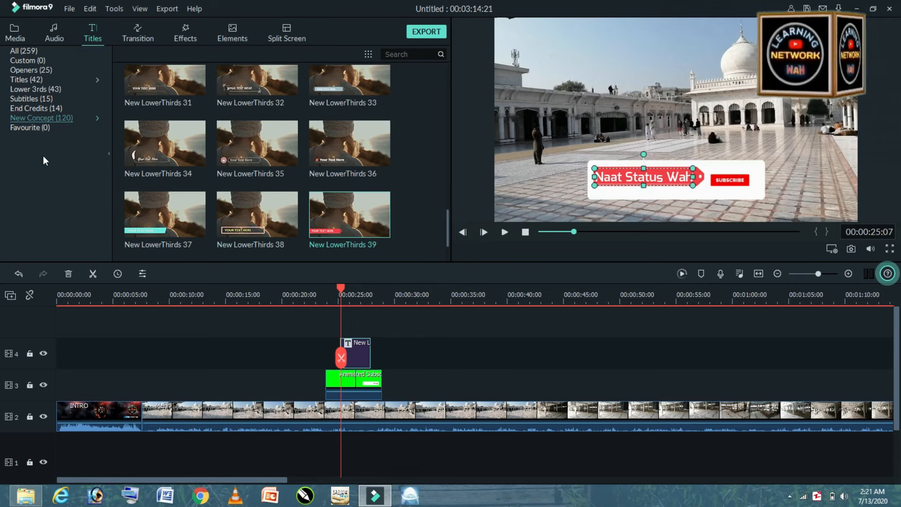
Apply the Wavy style animation to the "Naat Status Wah" title text and accept it.
{"action": "double_click", "coordinate": [680, 177]}
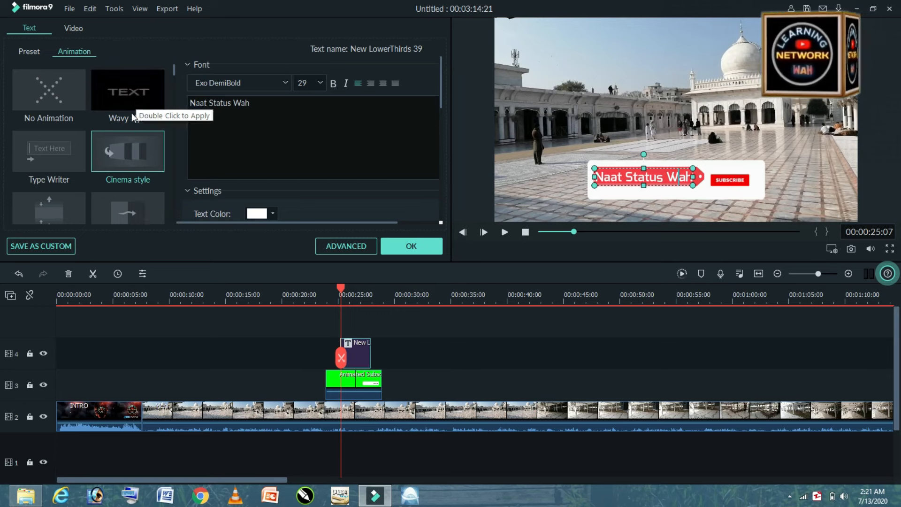
{"action": "double_click", "coordinate": [129, 96]}
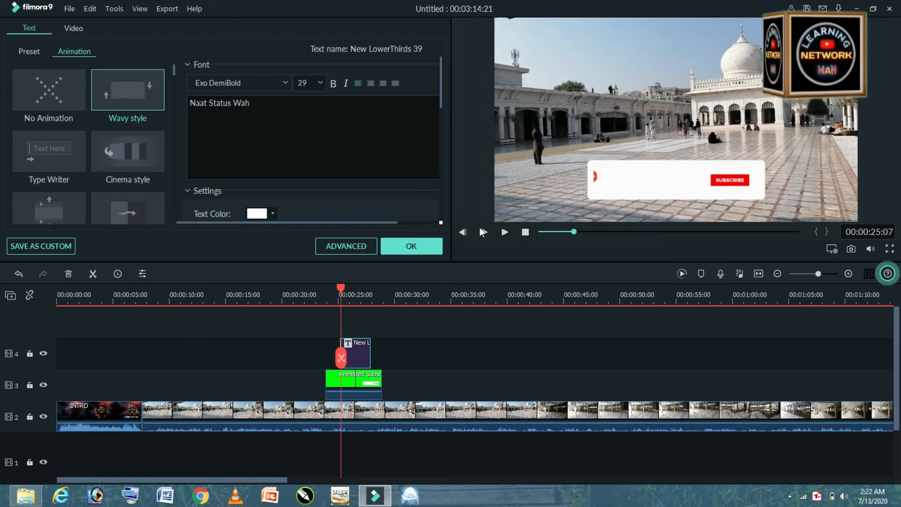
{"action": "left_click", "coordinate": [418, 247]}
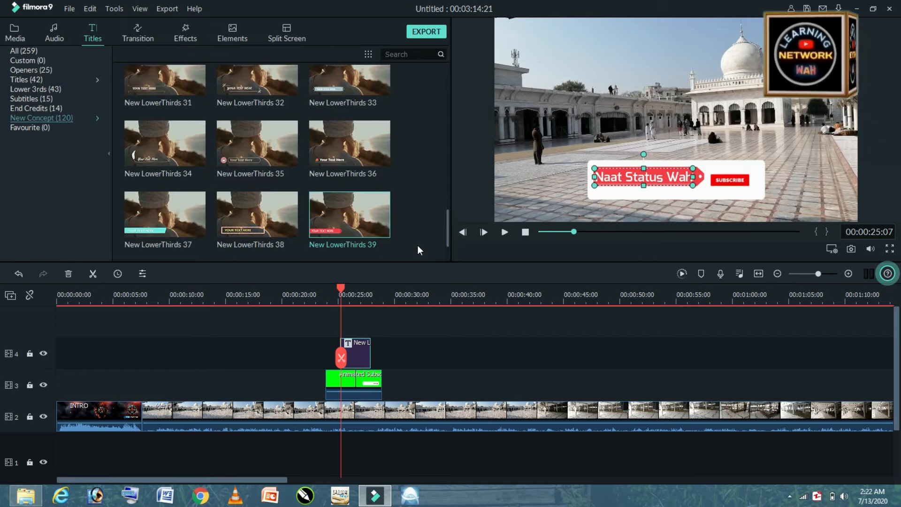
Play the sequence from just before the subscribe clip to 00:00:30:08 to check the animated title and overlay.
{"action": "left_click_drag", "start_coordinate": [342, 286], "coordinate": [321, 294]}
{"action": "left_click", "coordinate": [504, 233]}
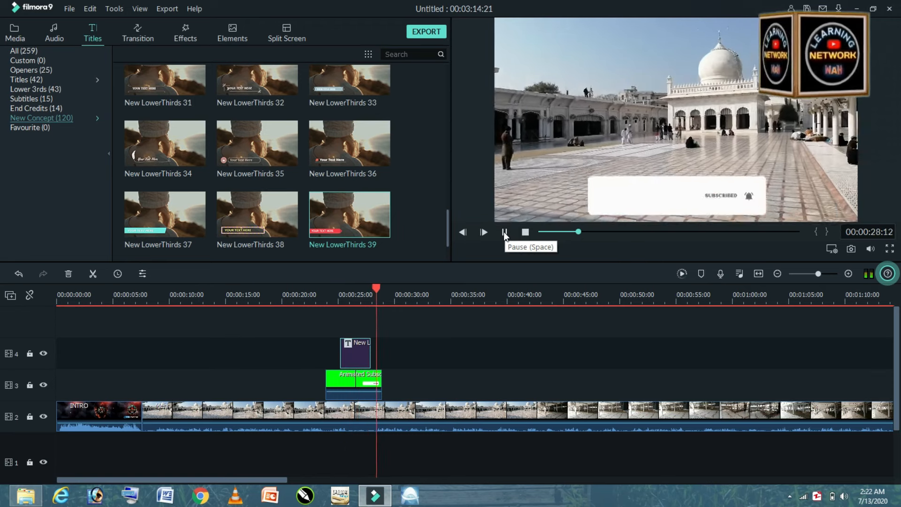
{"action": "left_click", "coordinate": [505, 233]}
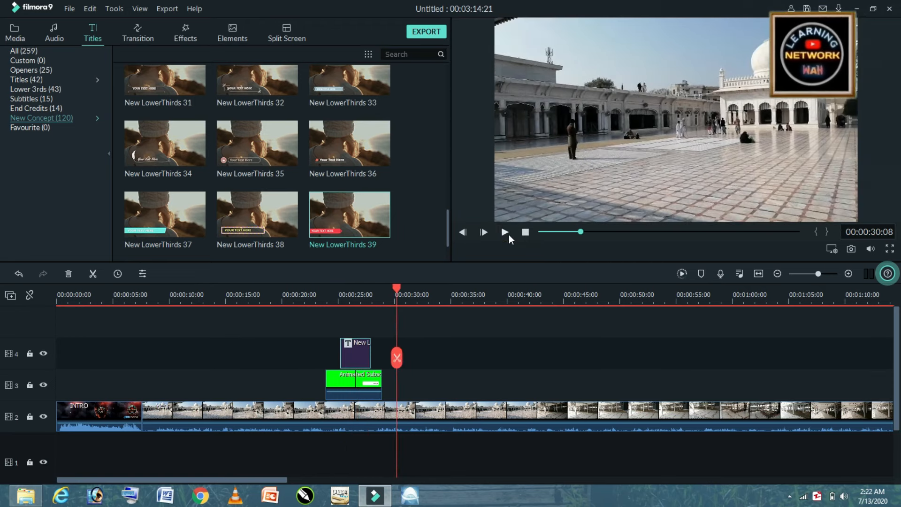